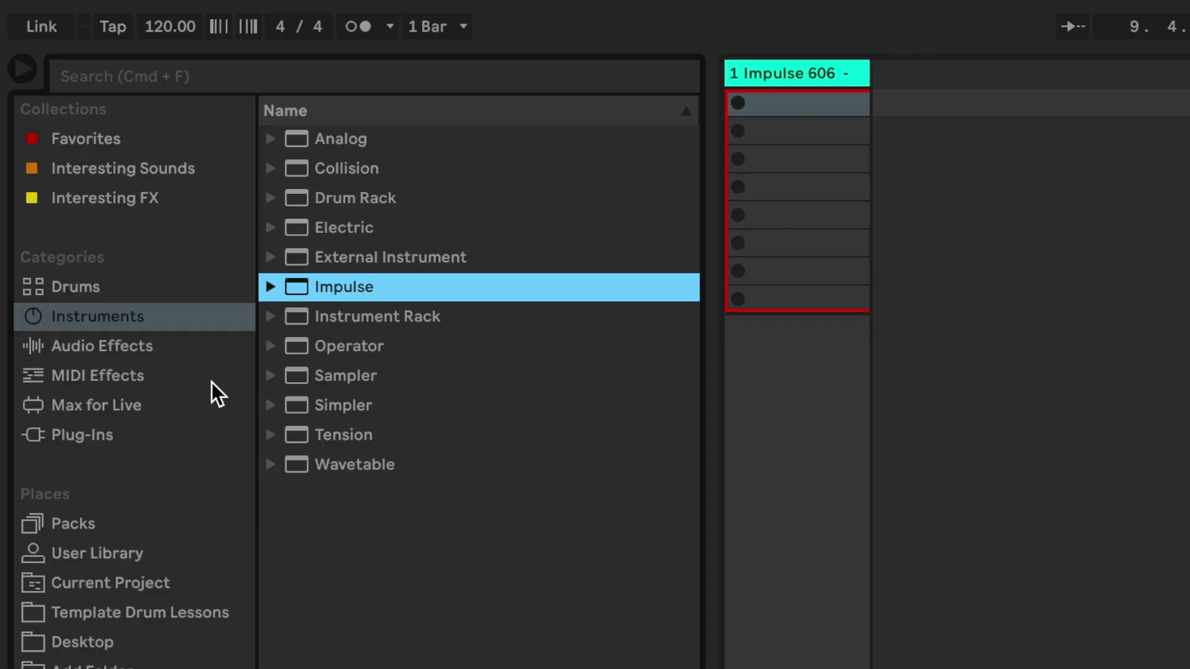
Show the Audio Effects category in the browser and widen the browser panel
click(66, 355)
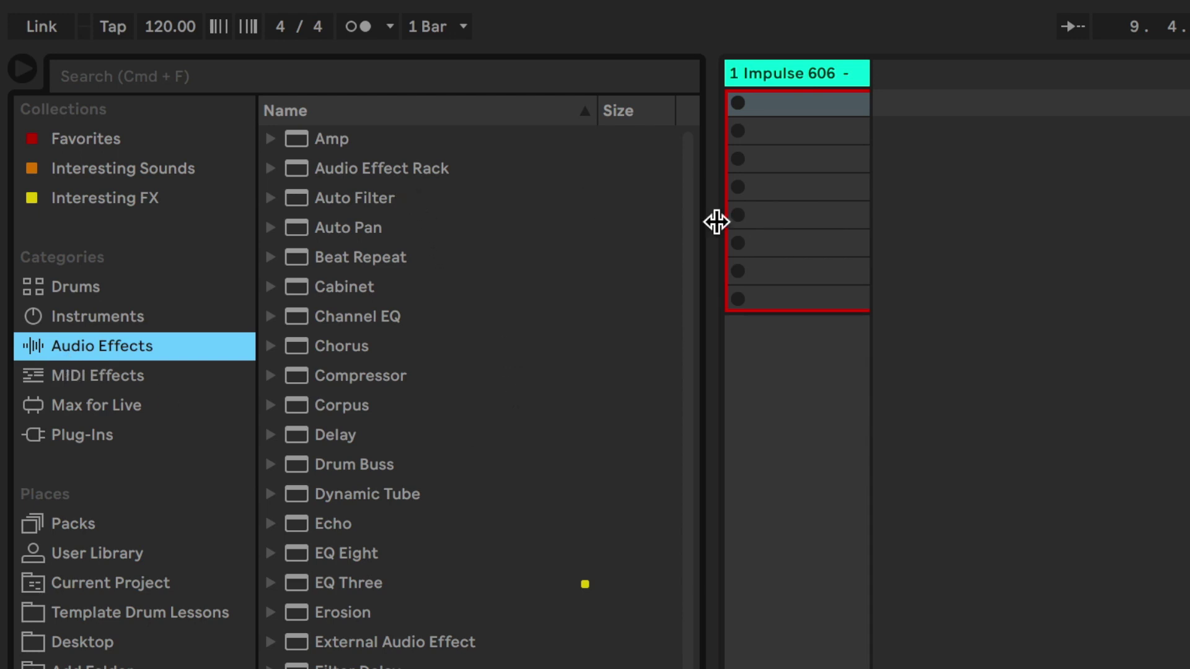
drag(720, 242, 904, 247)
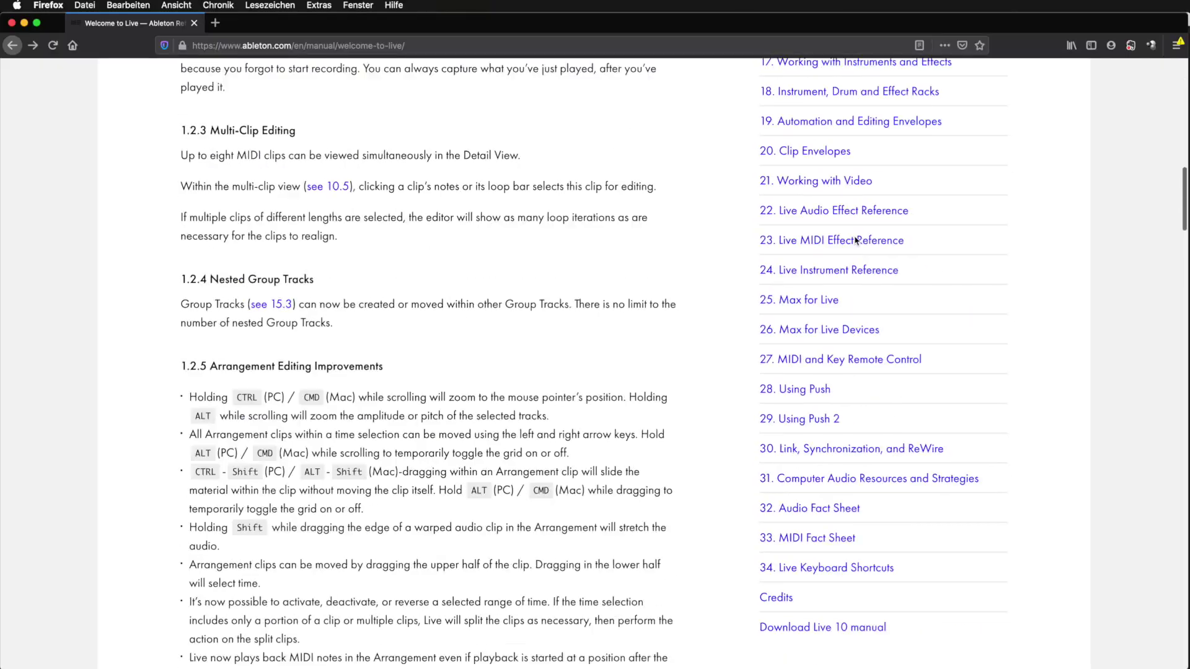
Open chapter 22, Live Audio Effect Reference, in the online manual and scroll through it
scroll(855, 242, down, 5)
scroll(812, 380, up, 8)
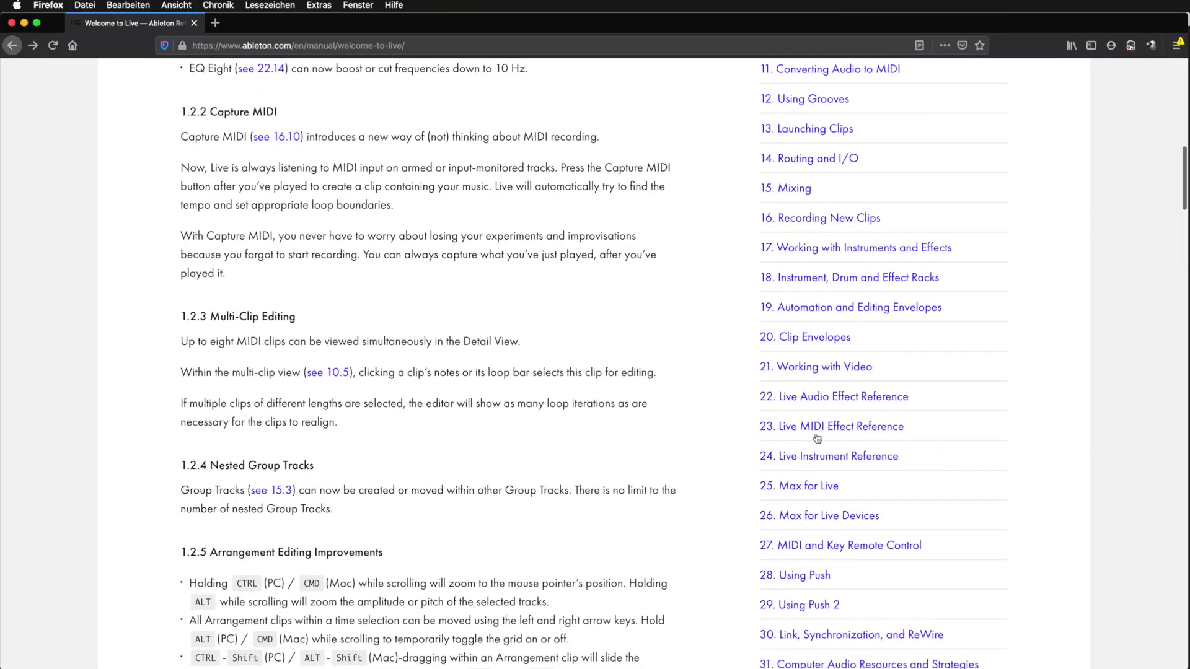
click(788, 399)
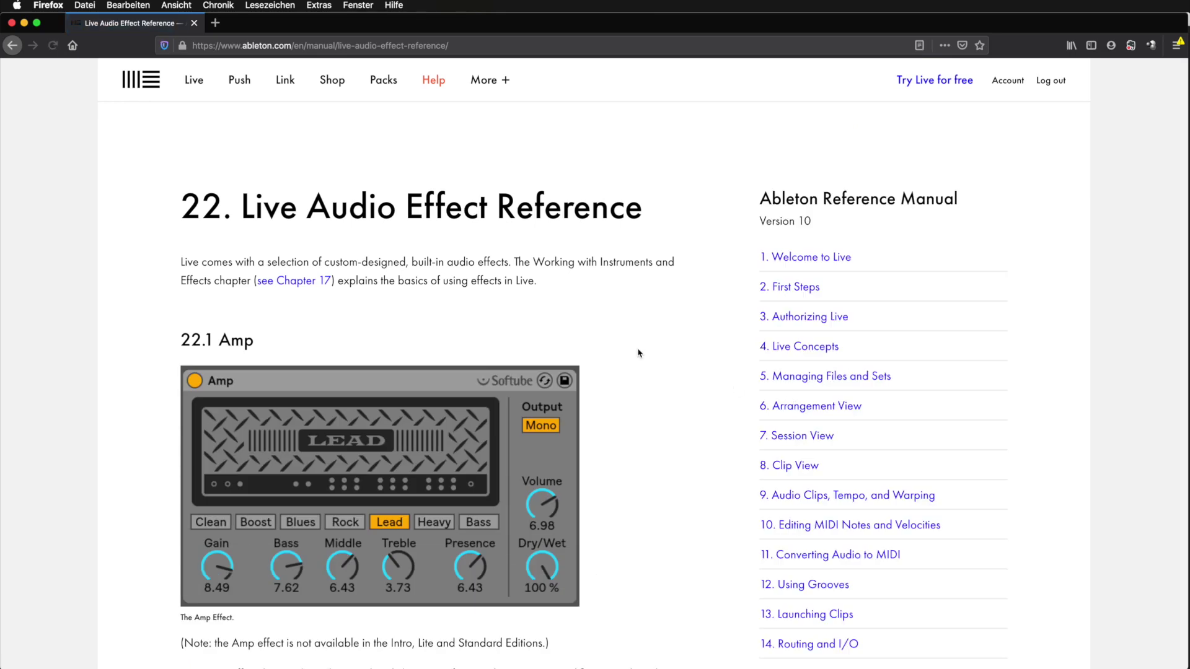
scroll(638, 354, down, 12)
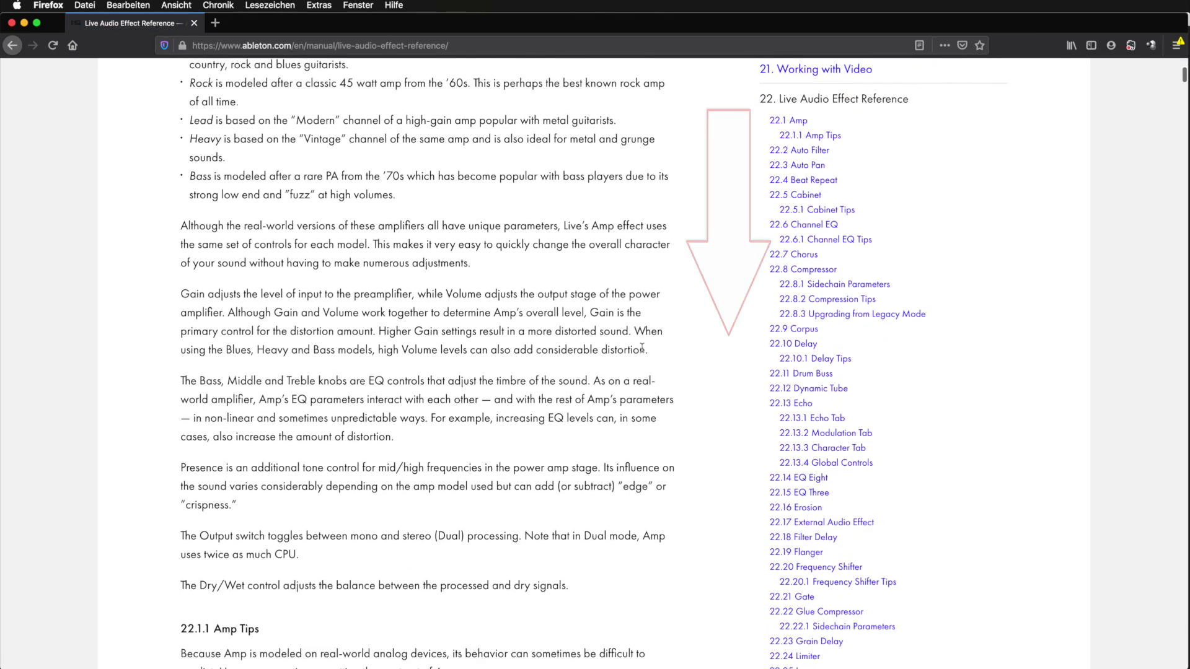
scroll(860, 533, down, 5)
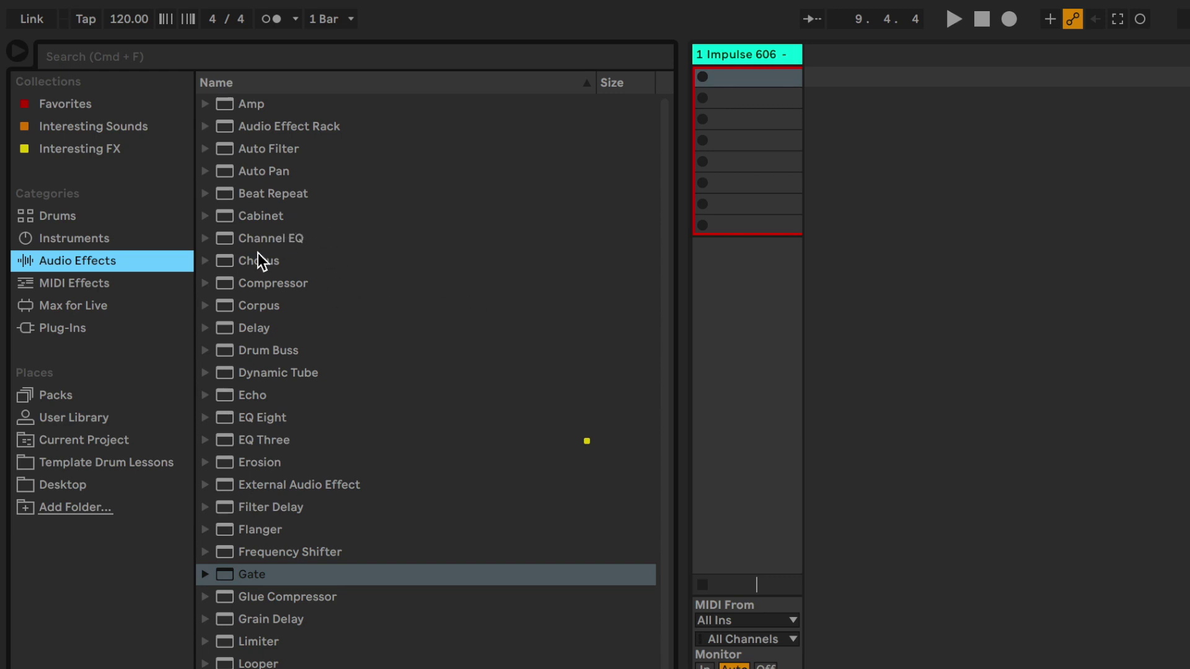
click(285, 328)
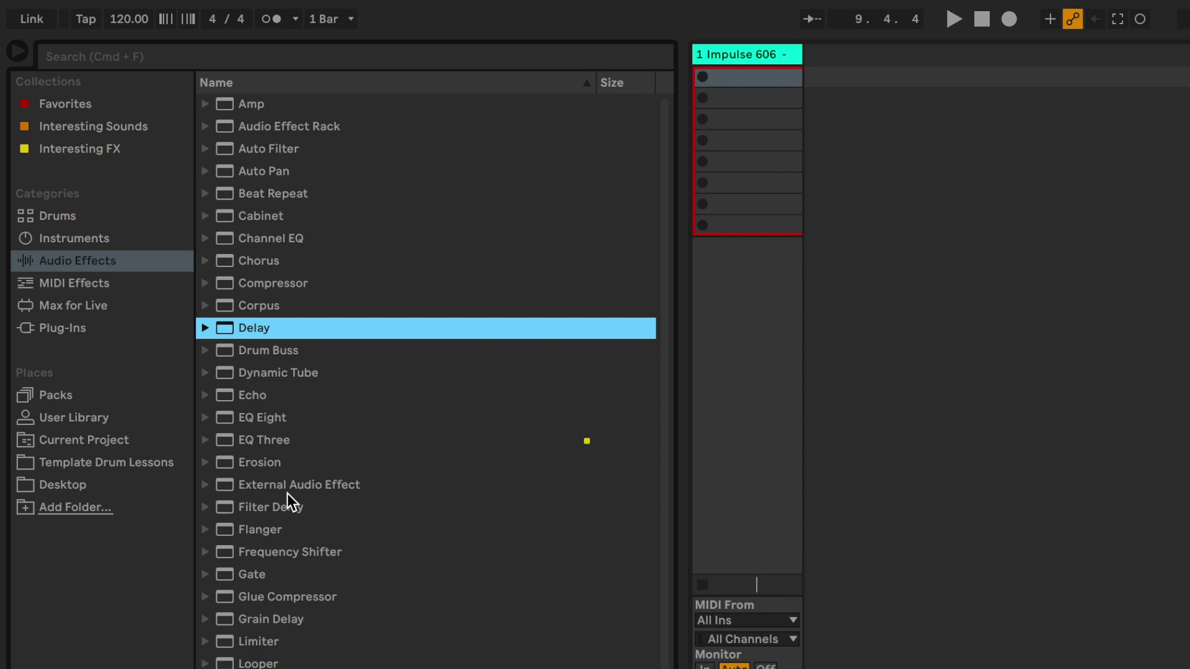
click(267, 400)
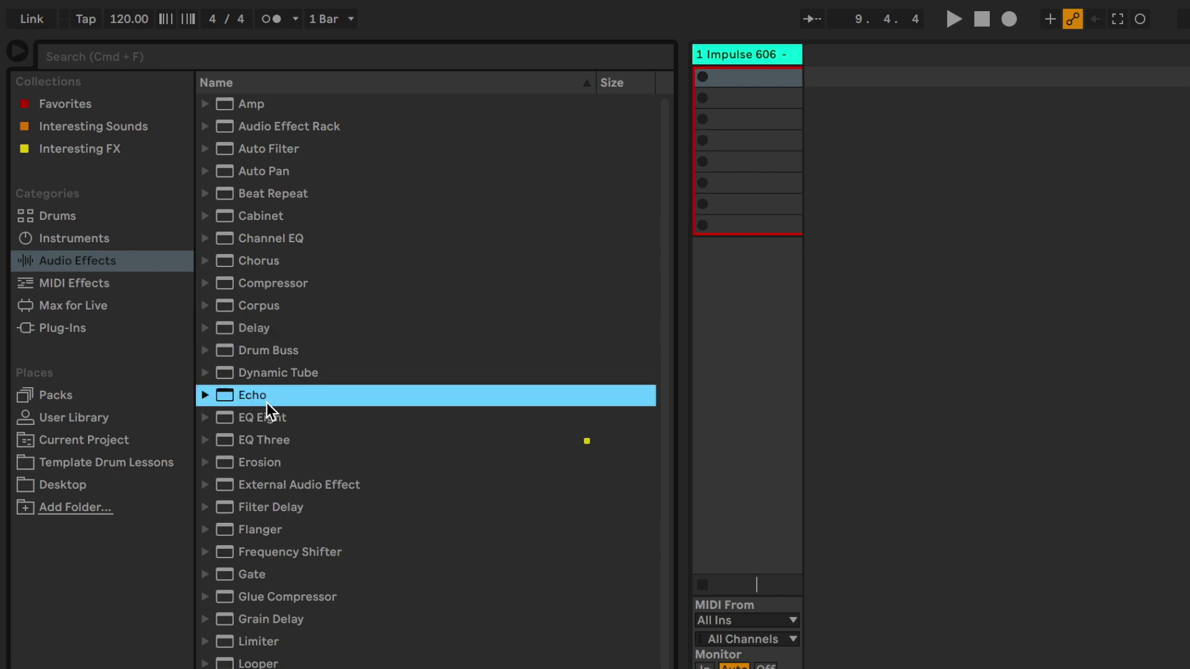
scroll(268, 407, down, 2)
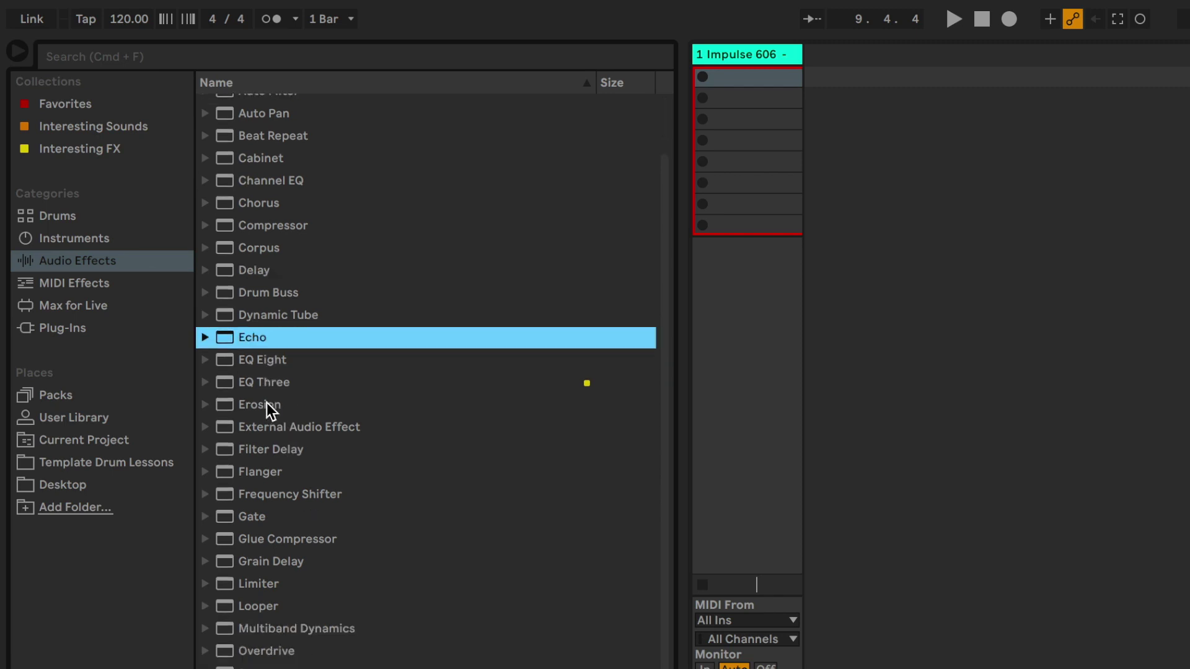
click(287, 588)
click(281, 562)
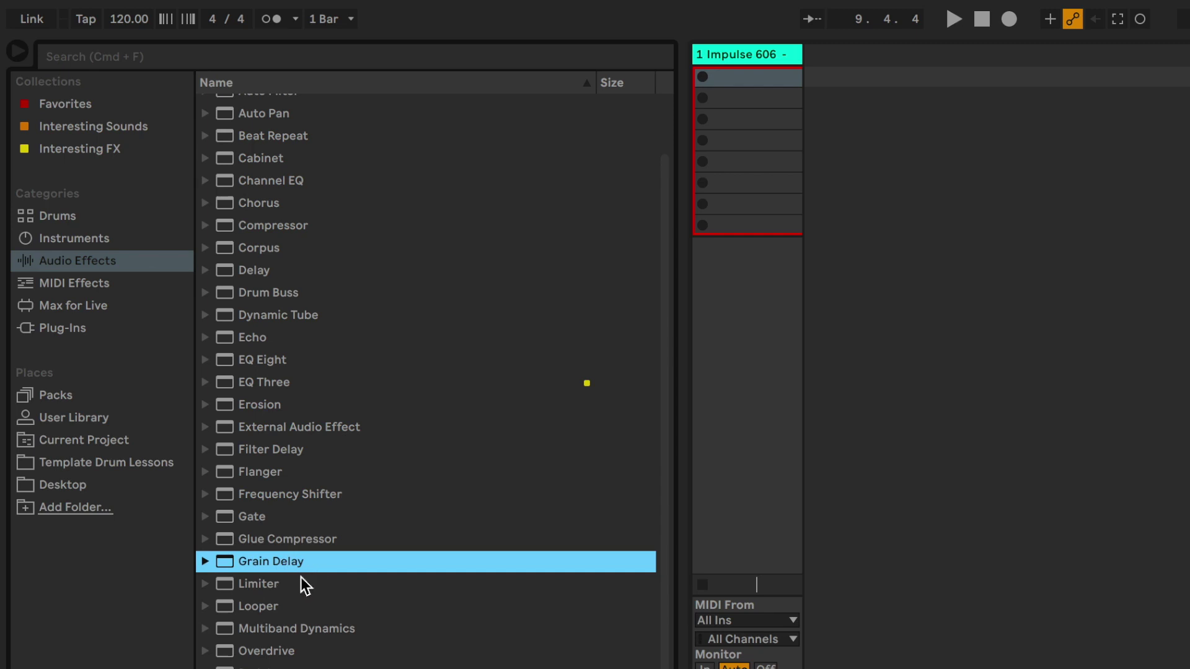
click(292, 541)
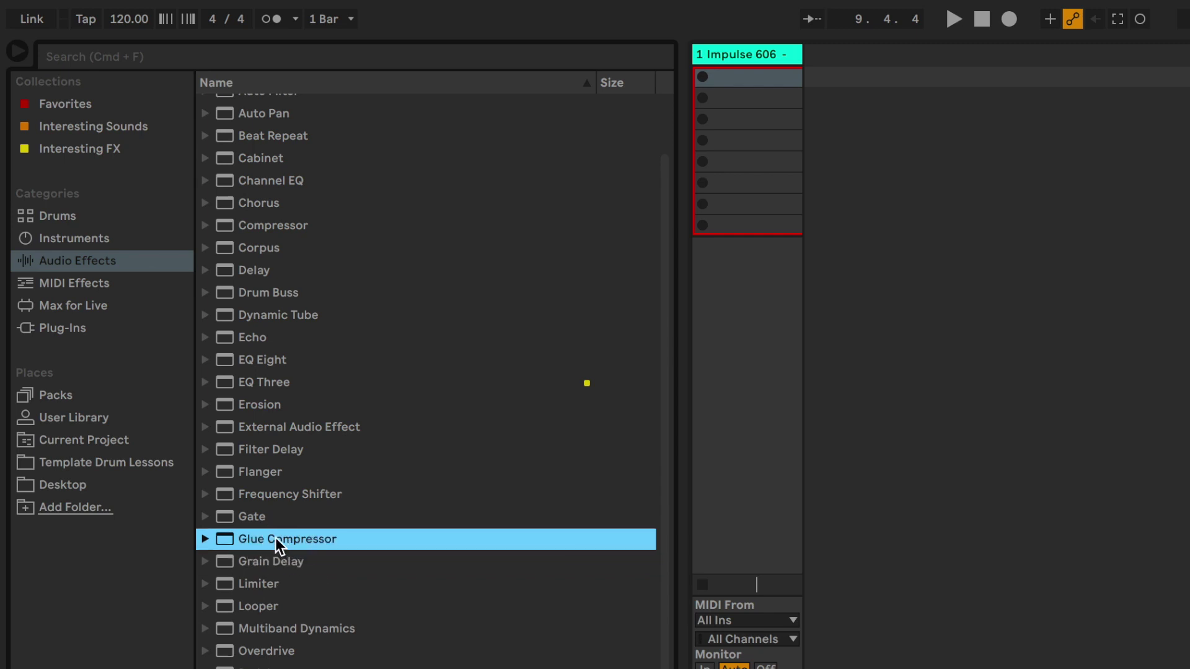
click(264, 226)
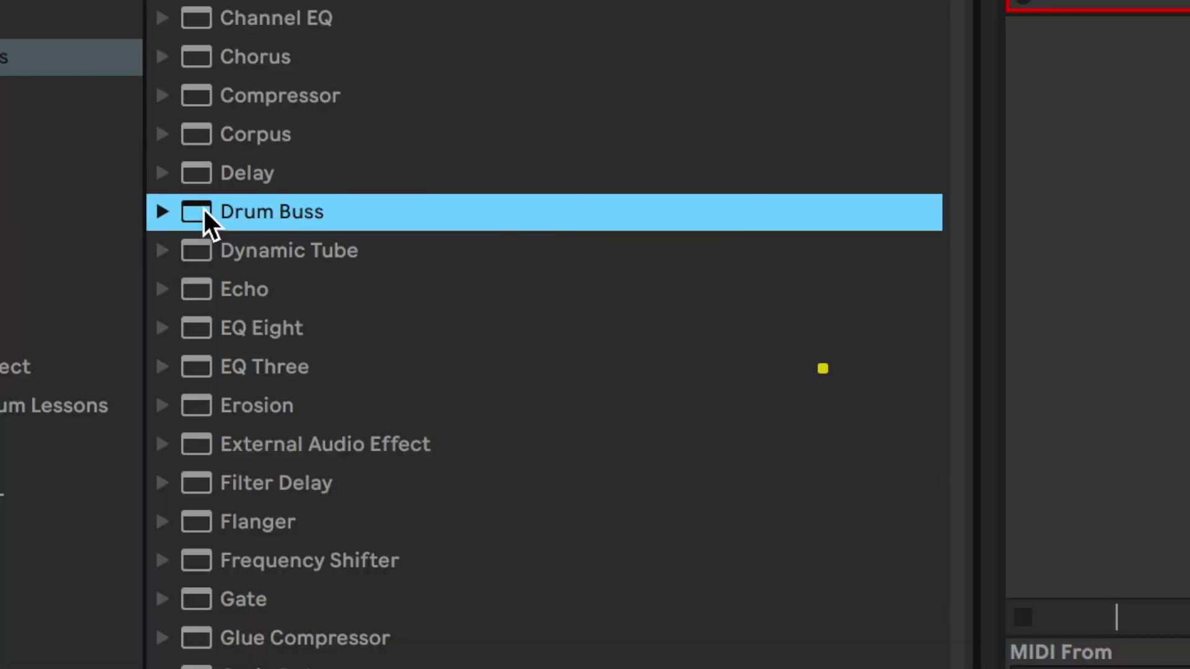
Add Drum Buss after Impulse 606 on the drum track and toggle it off and on
click(122, 210)
drag(122, 211, 477, 560)
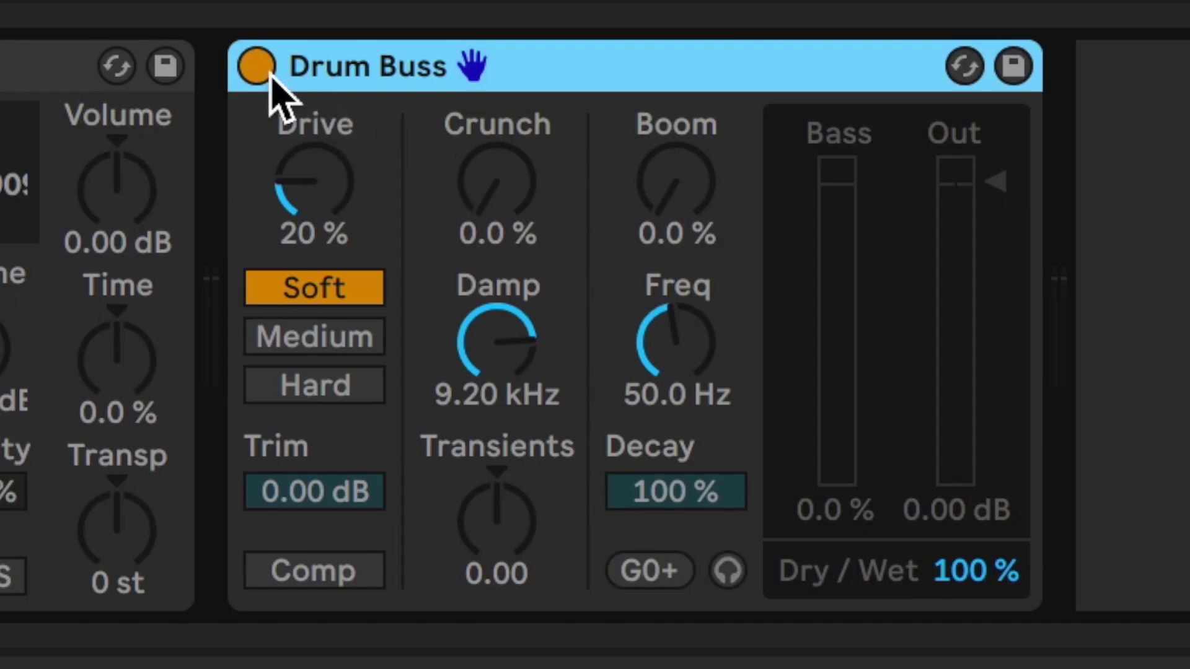
click(437, 535)
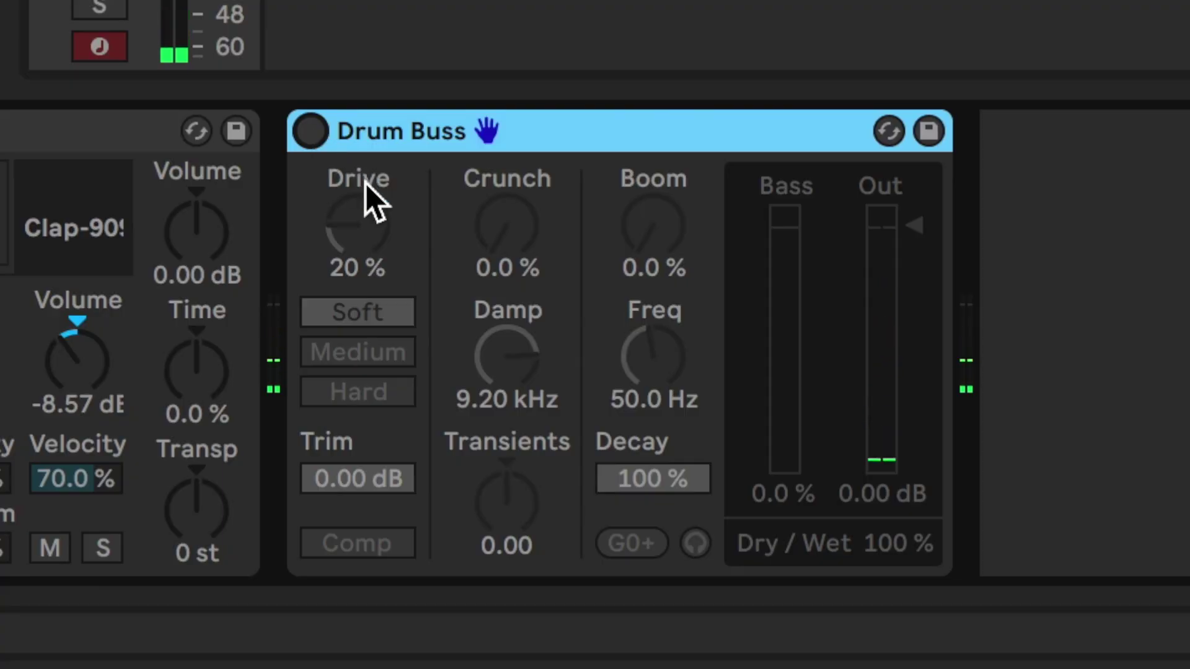
click(309, 131)
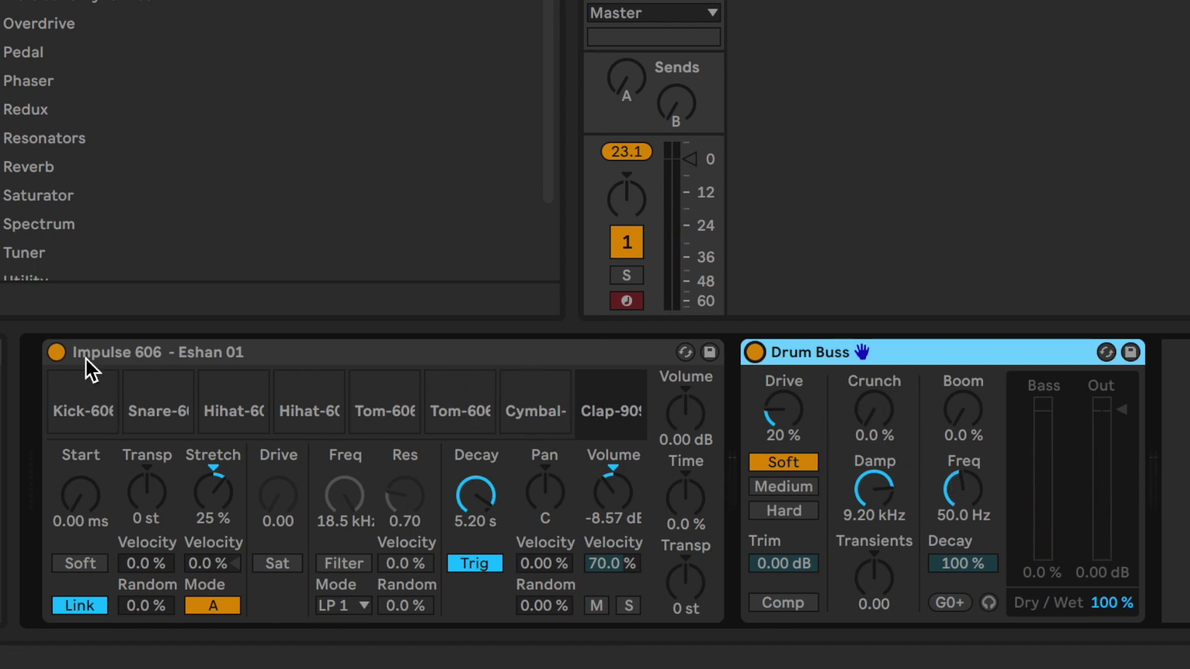
Select Impulse 606, then bypass and re-enable Drum Buss to compare the sound
click(103, 358)
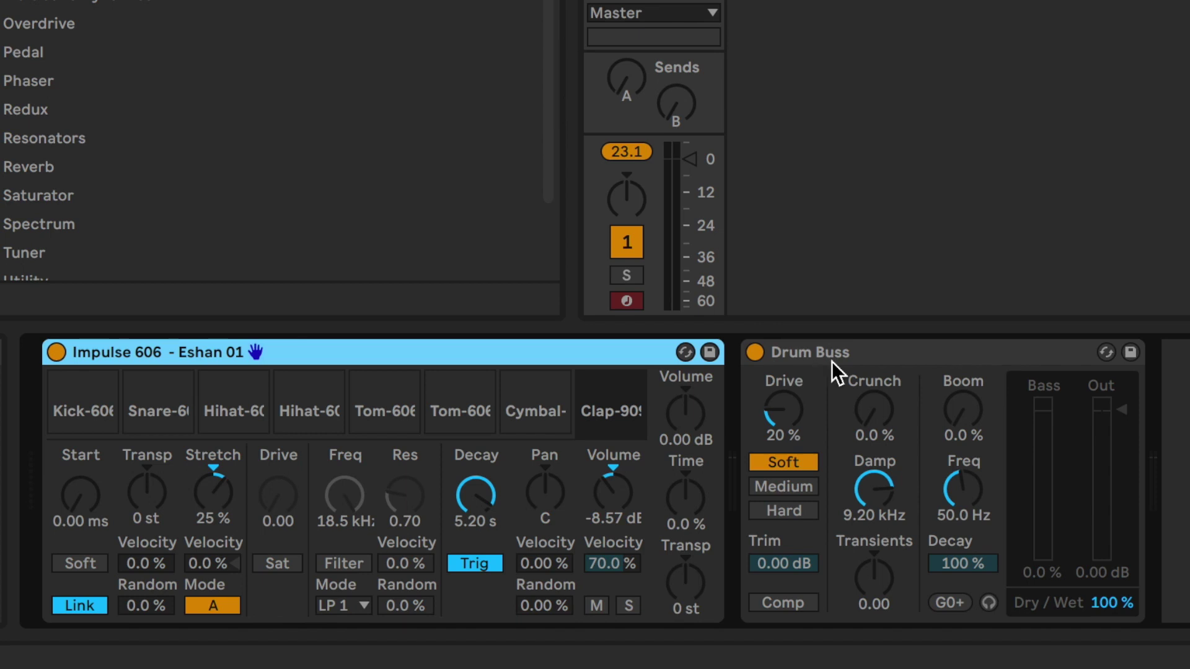
click(755, 354)
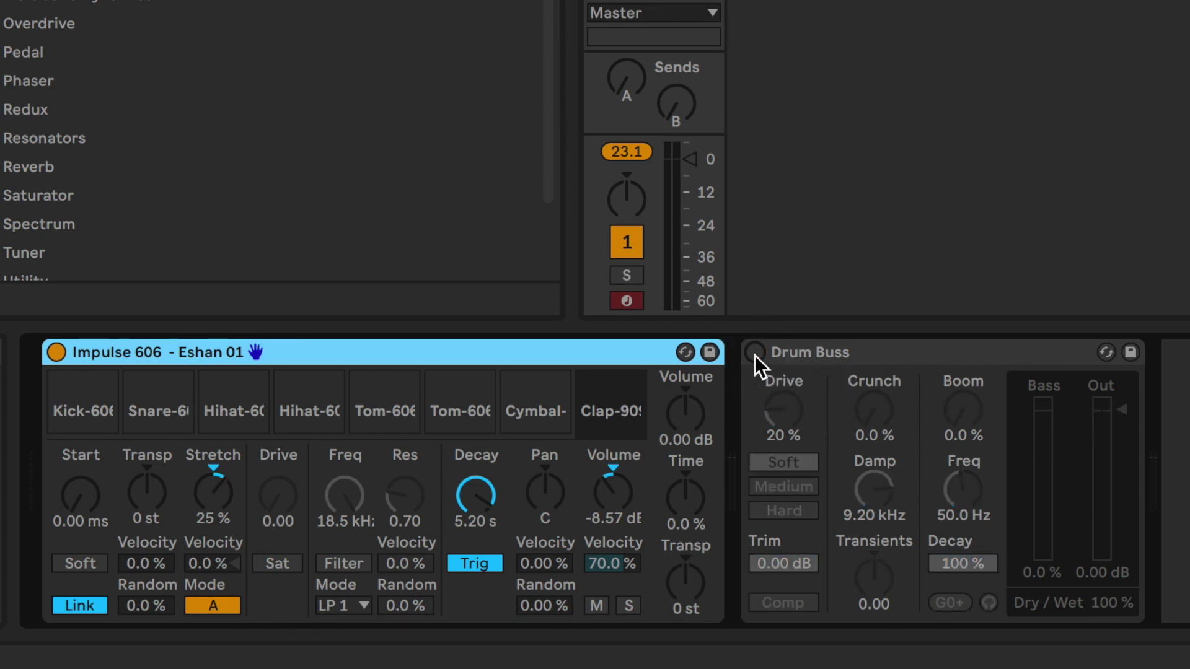
click(755, 354)
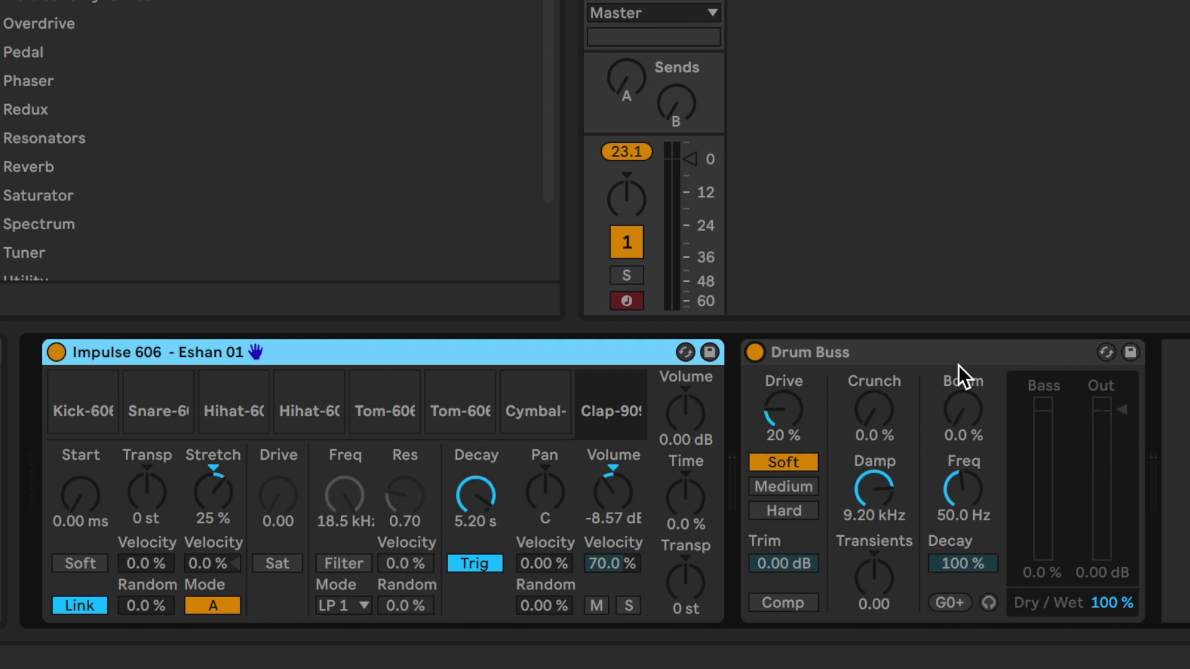
click(889, 358)
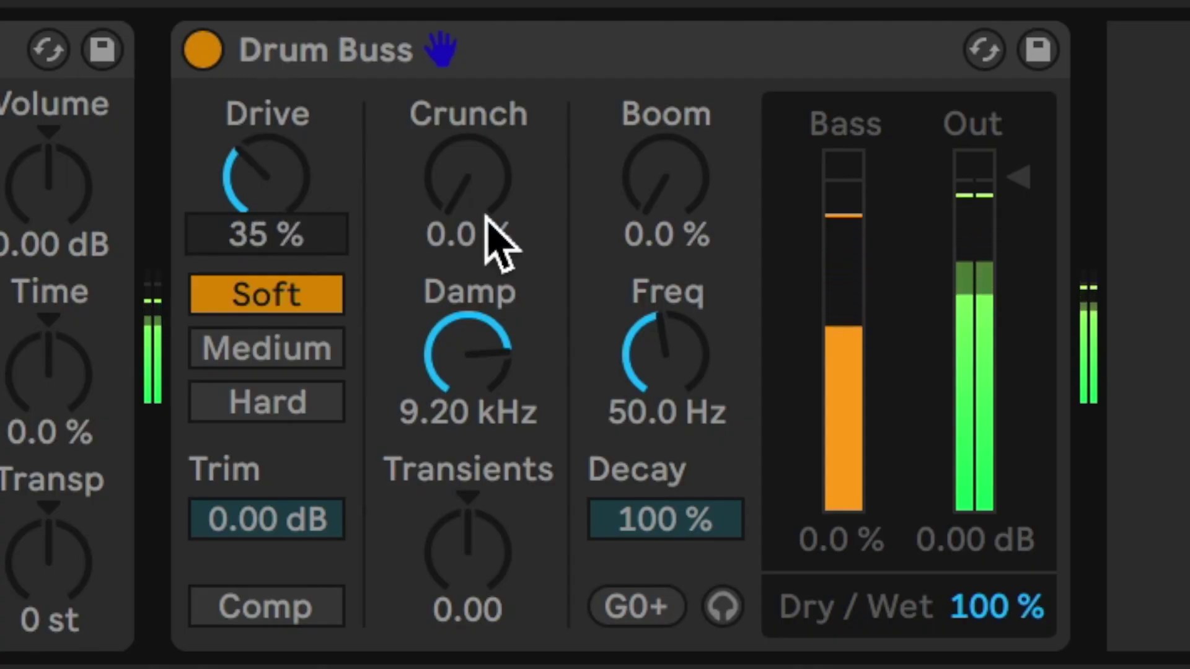
Set Drum Buss to Hard with Drive 24 %, Crunch 50 %, Transients -0.05 and lower Decay
mouse_move(489, 583)
mouse_down()
mouse_move(489, 539)
mouse_move(489, 564)
mouse_up()
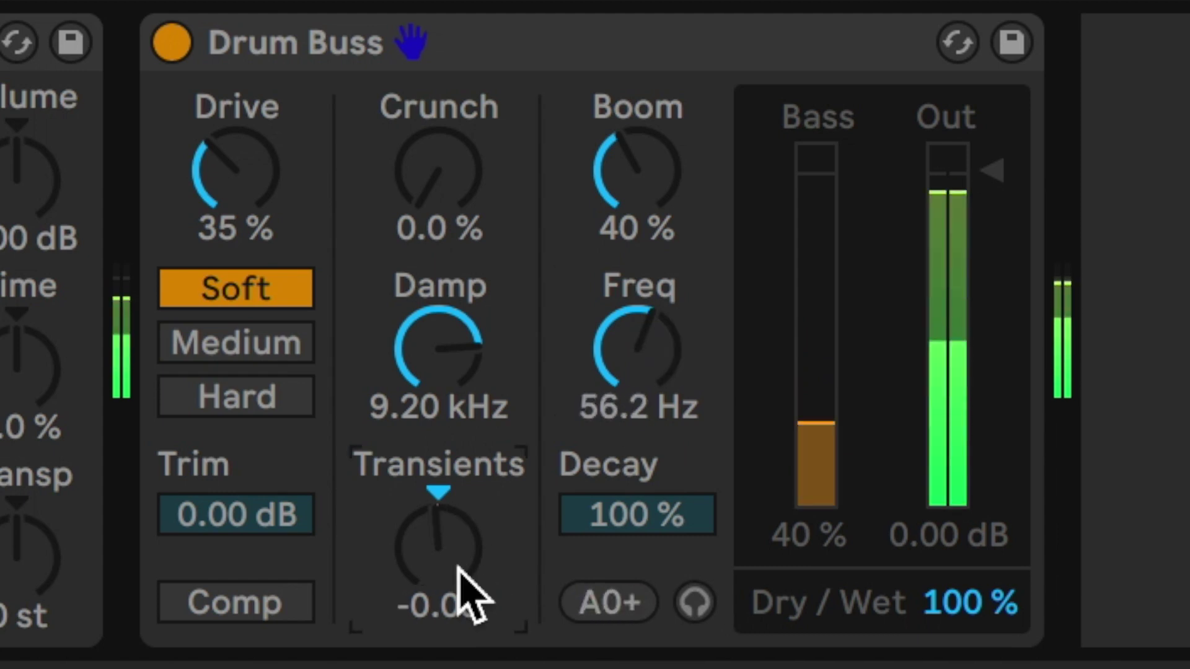
click(242, 348)
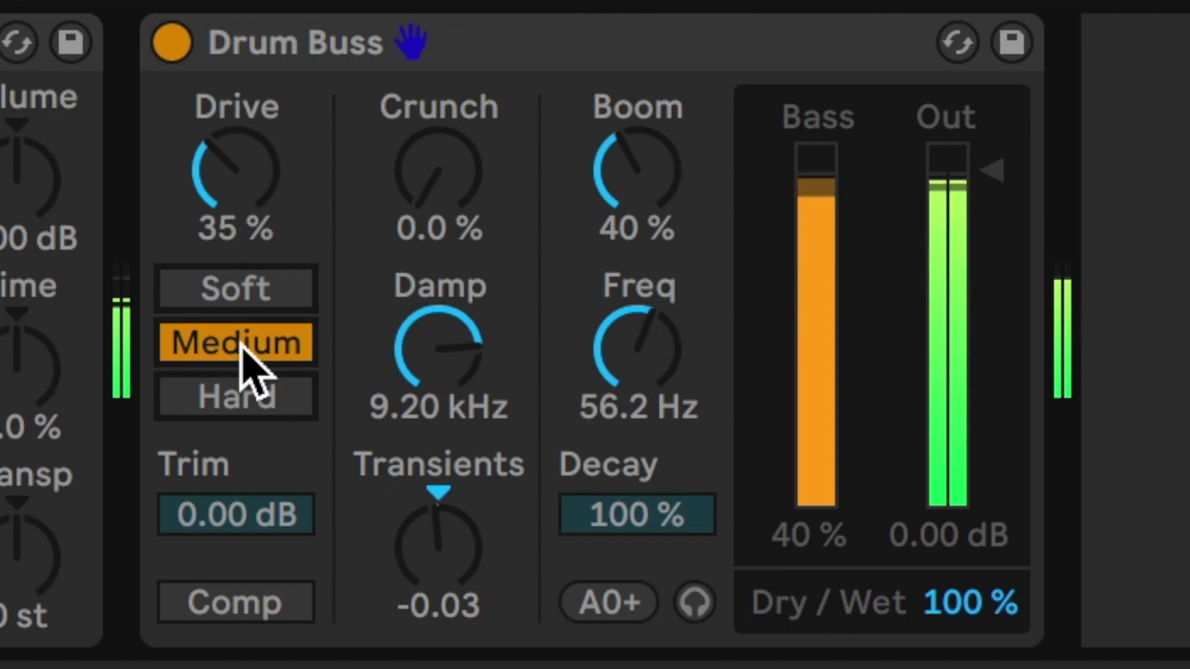
click(243, 414)
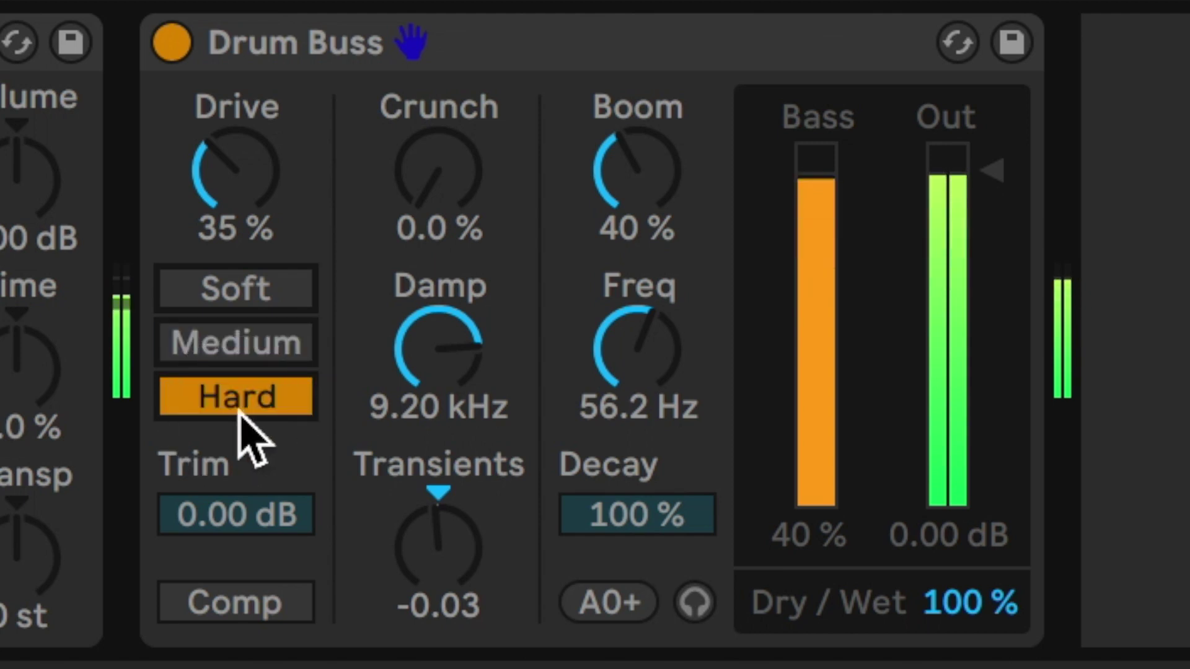
drag(277, 180, 277, 208)
drag(438, 205, 438, 80)
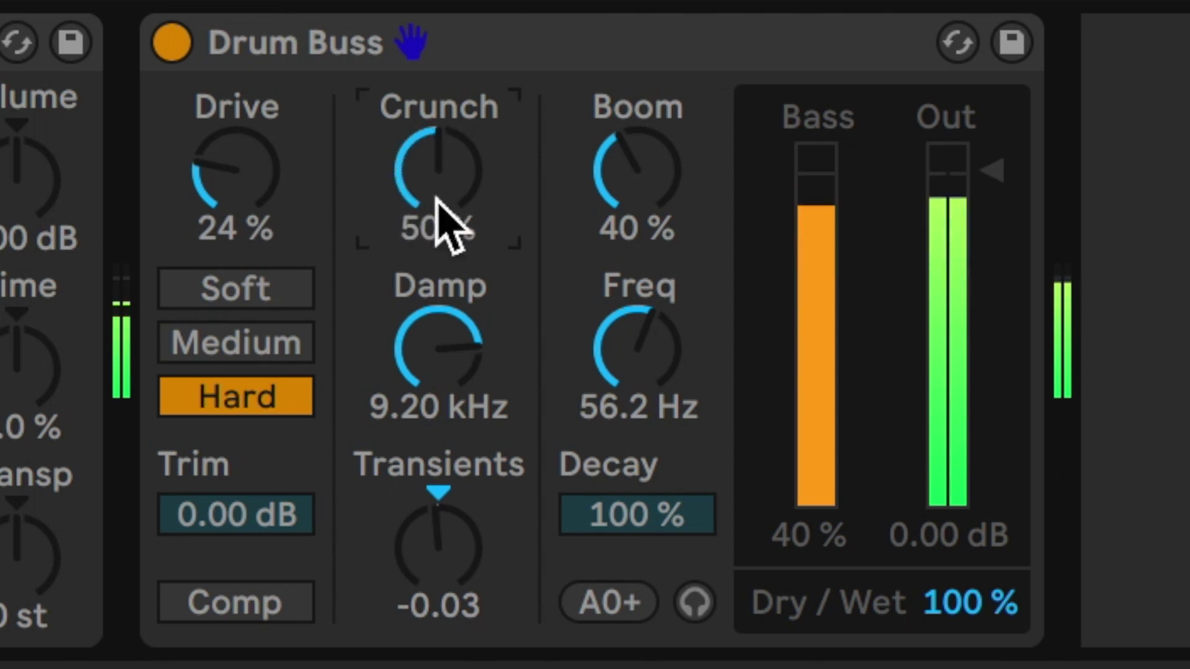
mouse_move(426, 525)
mouse_down()
mouse_move(425, 548)
mouse_move(439, 525)
mouse_up()
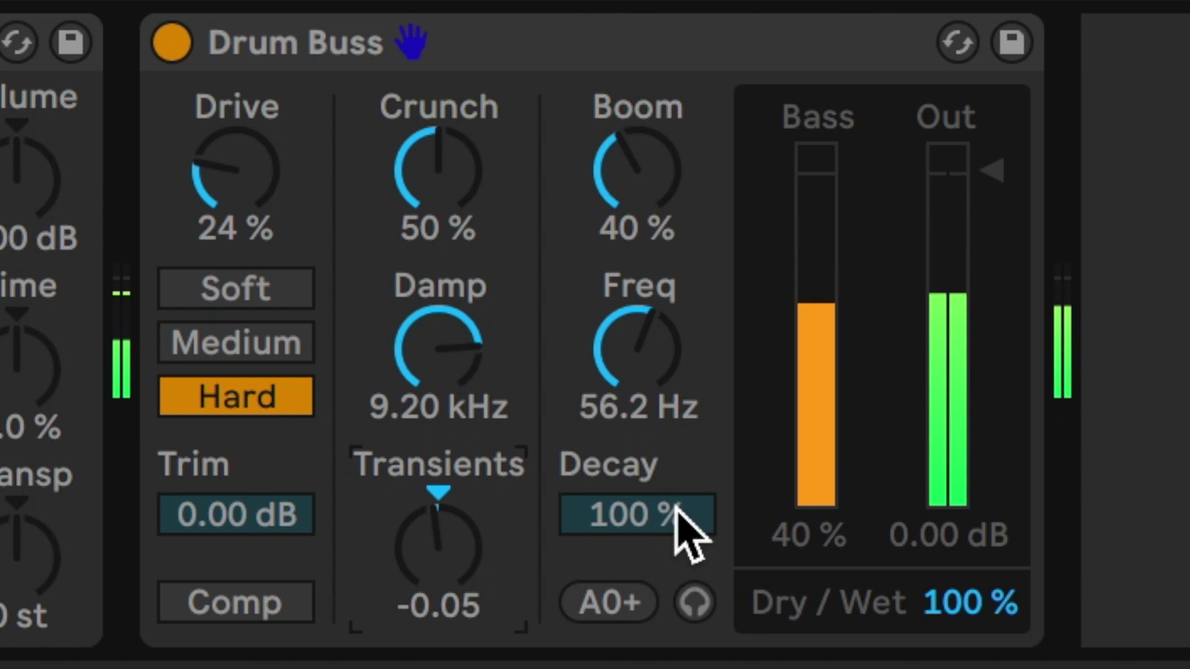
drag(676, 511, 677, 571)
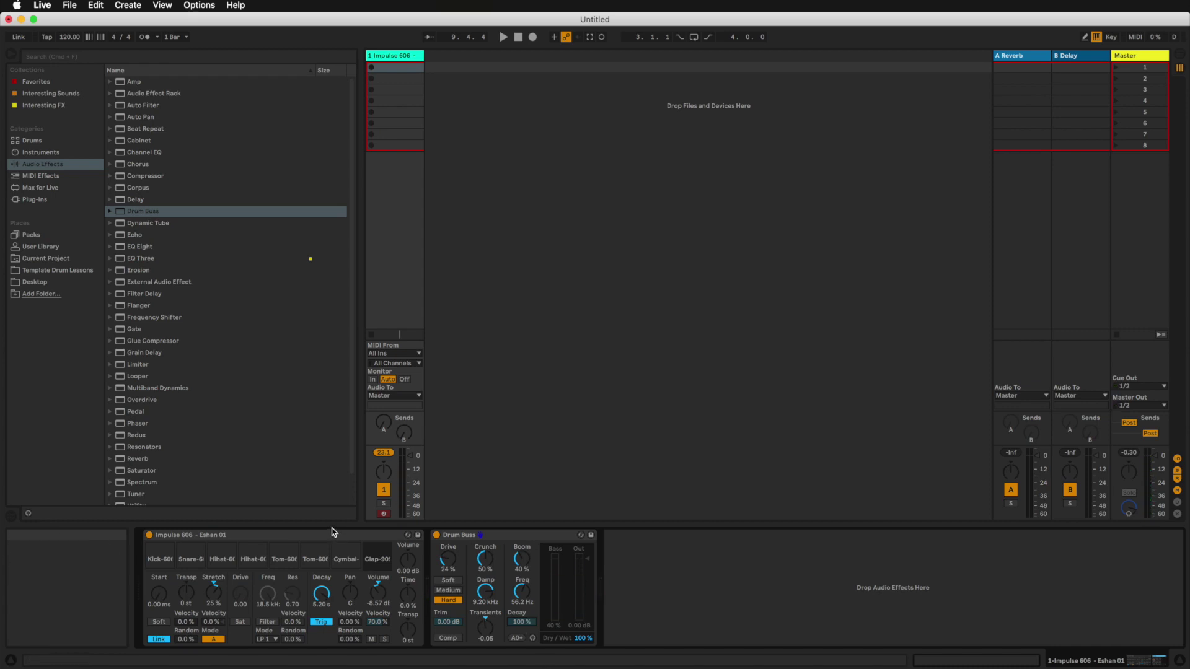
Add Delay after Drum Buss with Dry/Wet 12 %, filter at 2.79 kHz and width 3.63
click(121, 201)
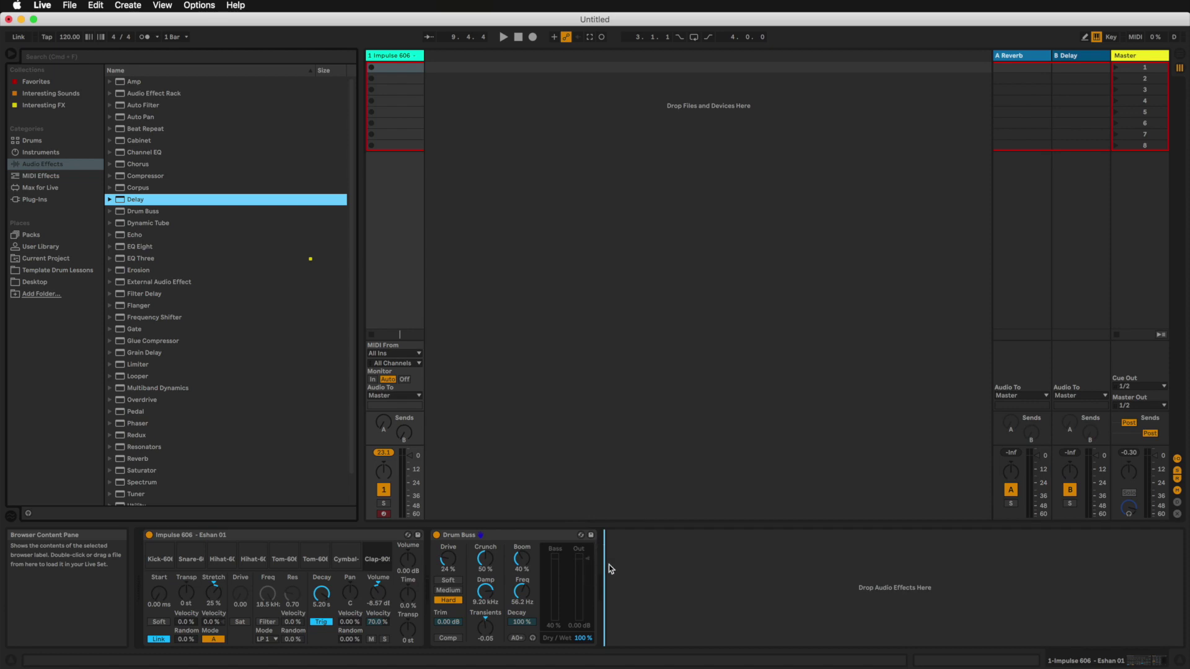
drag(610, 569, 609, 568)
drag(819, 630, 819, 661)
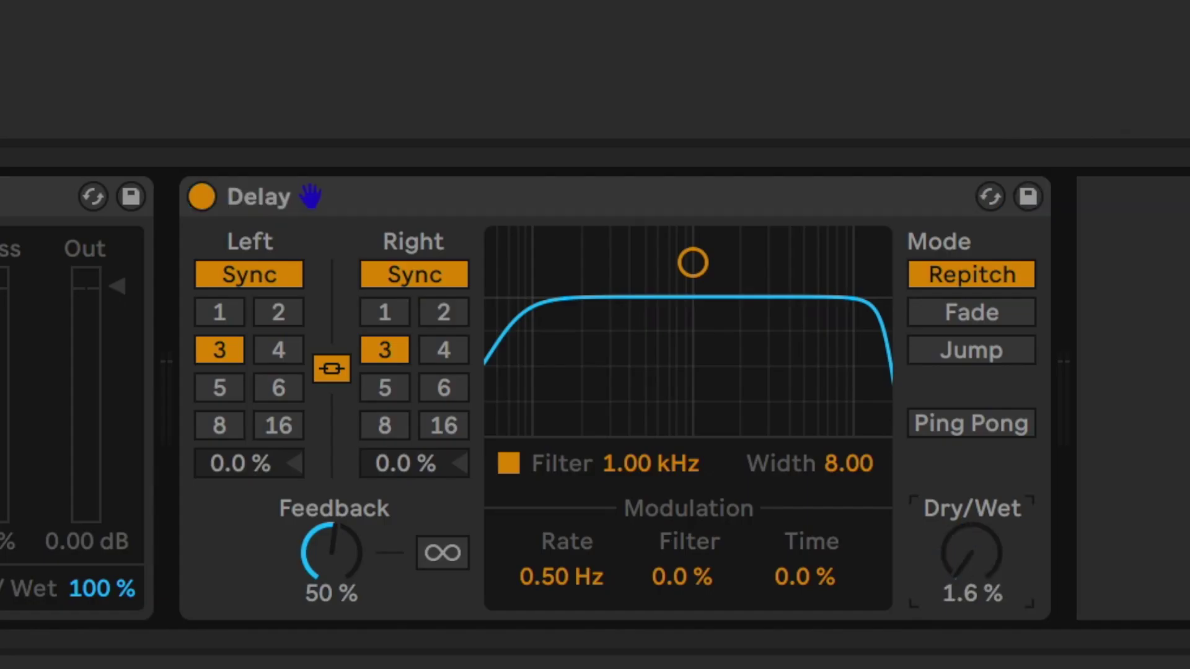
drag(971, 554, 971, 549)
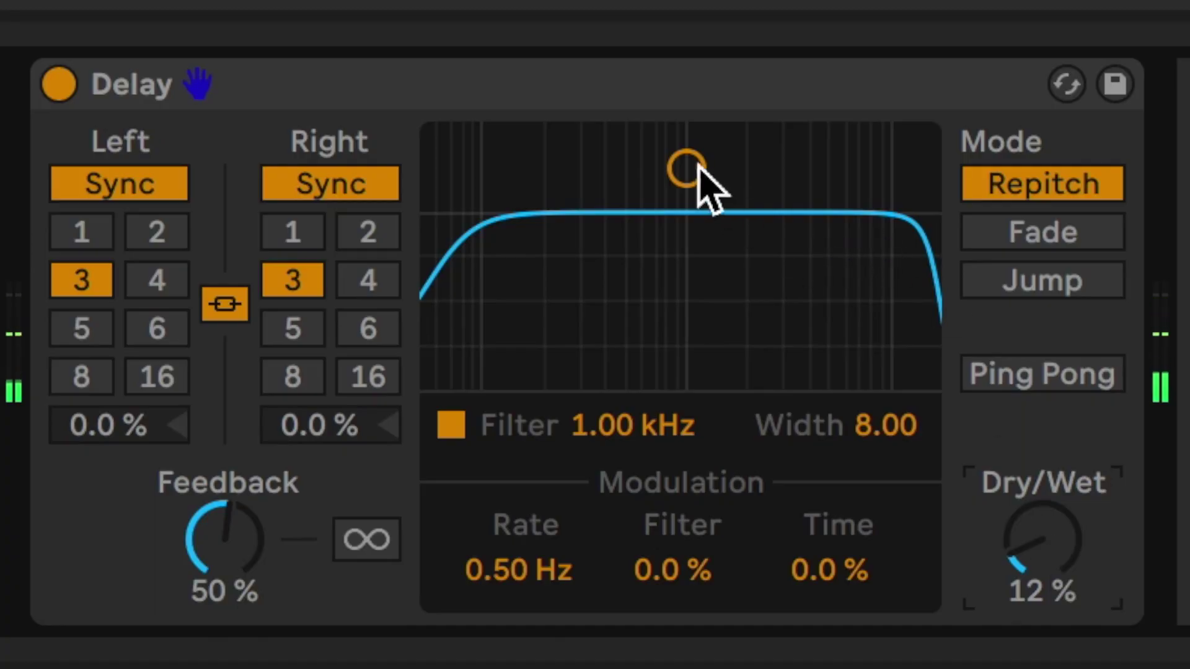
drag(687, 168, 771, 286)
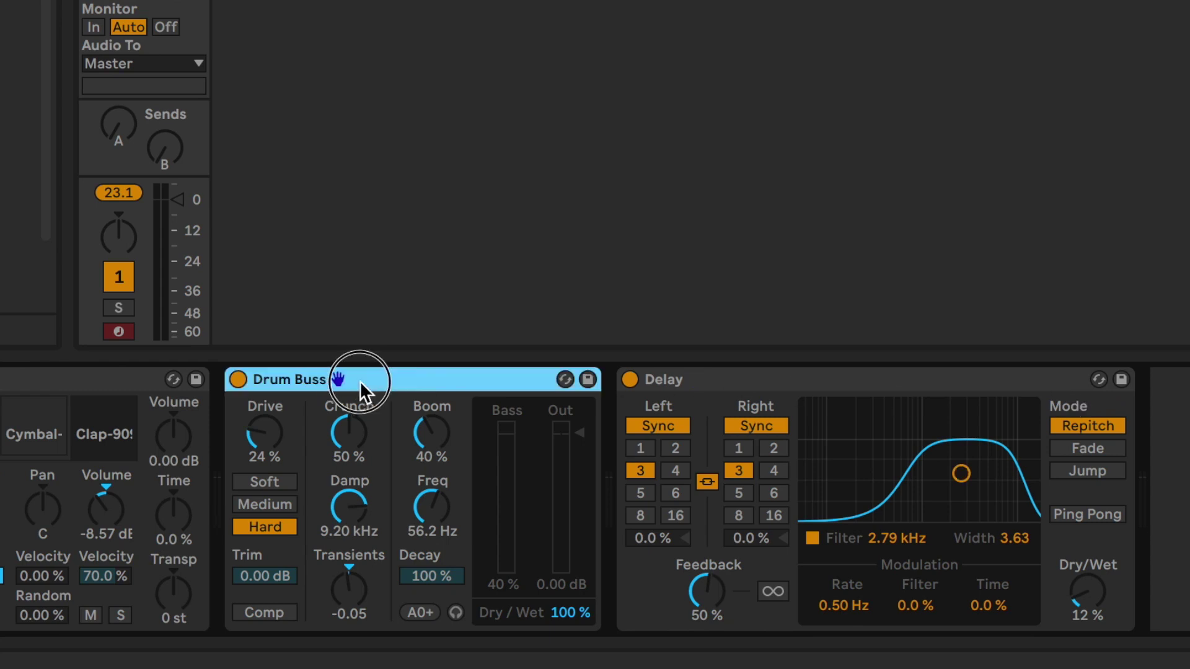
drag(359, 380, 1066, 397)
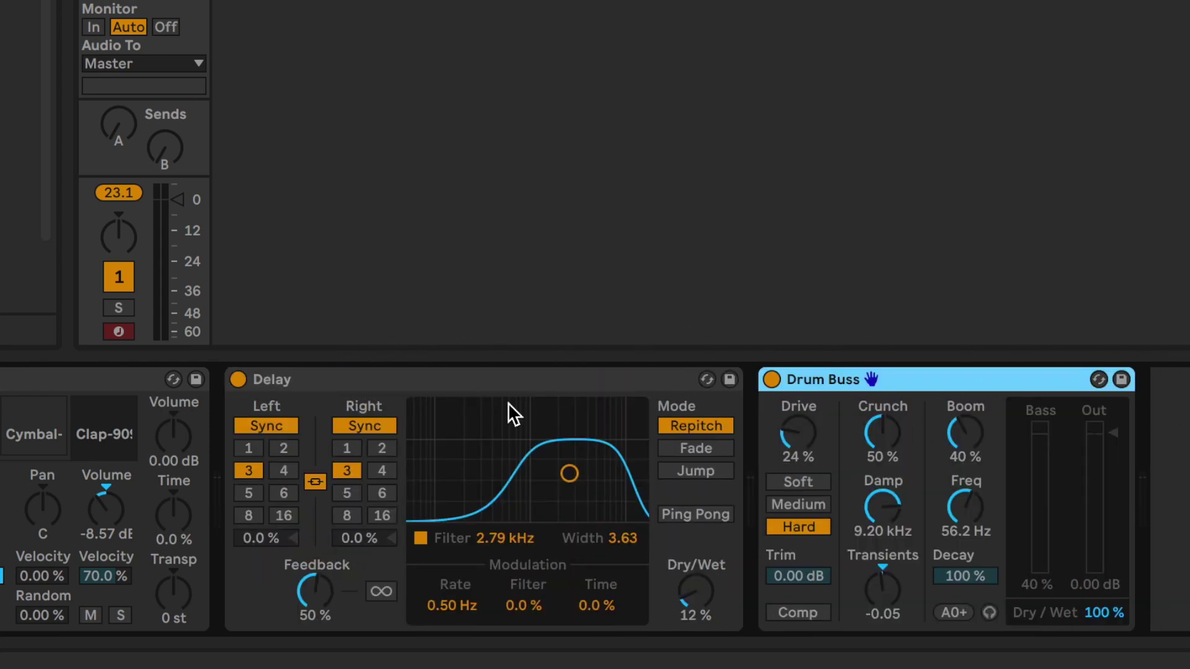
drag(974, 392, 243, 432)
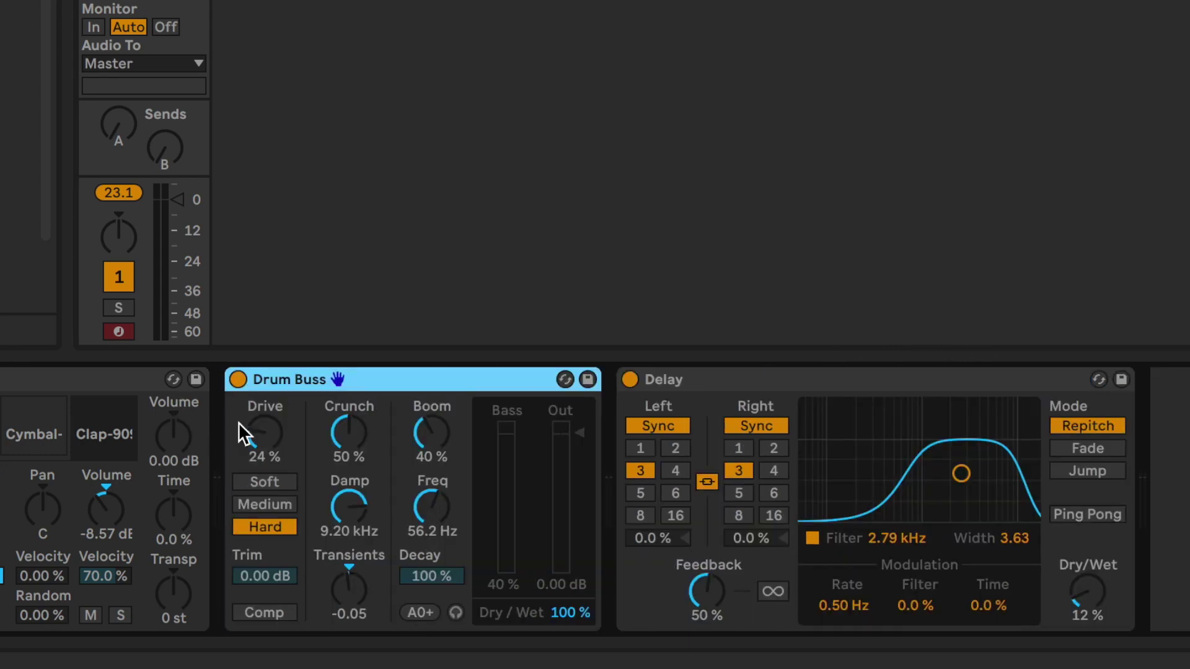